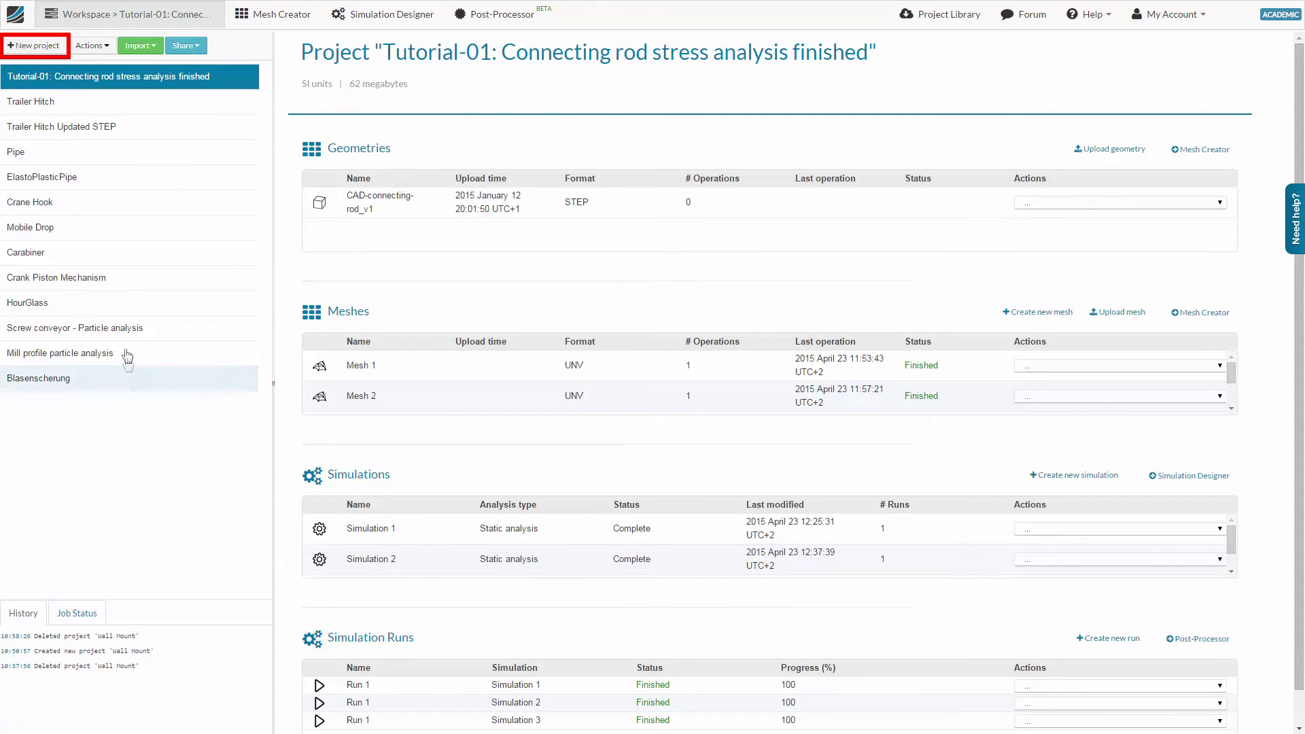
Create a new project named 'Wall Mount'
left_click(34, 46)
type("Wall Mount")
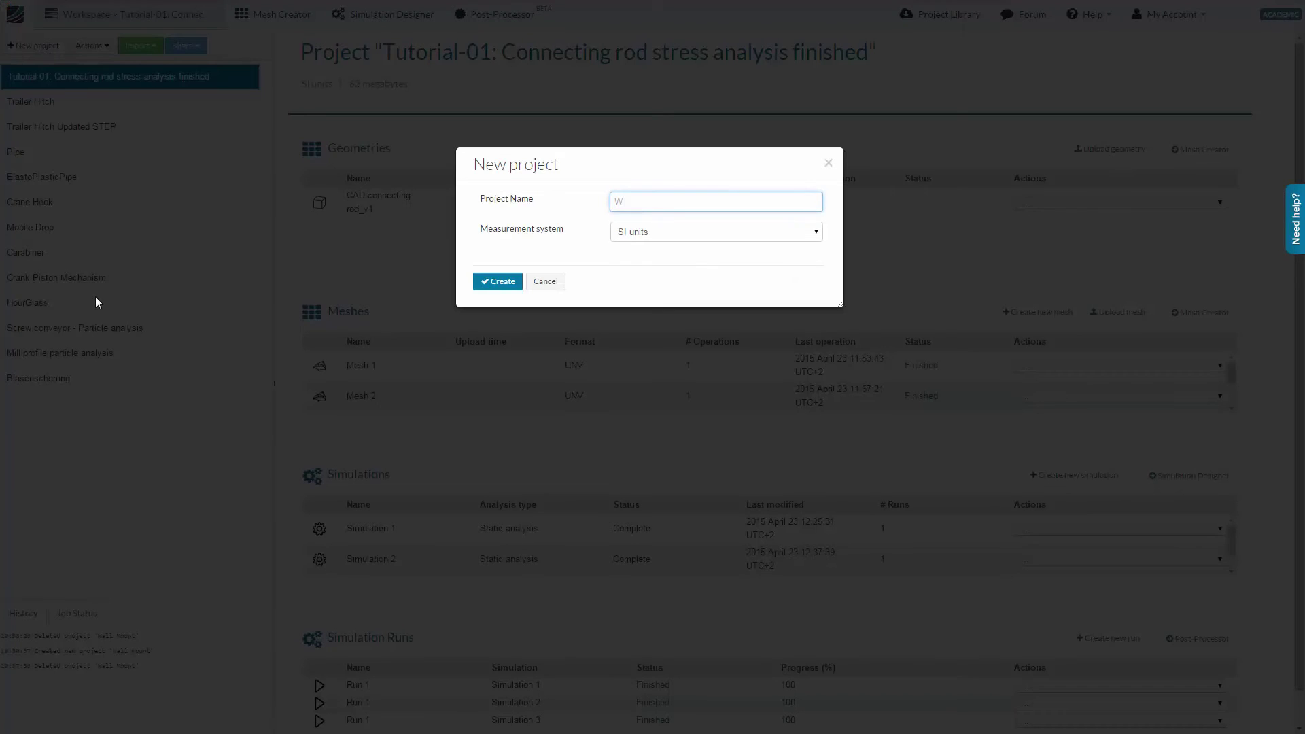
left_click(492, 284)
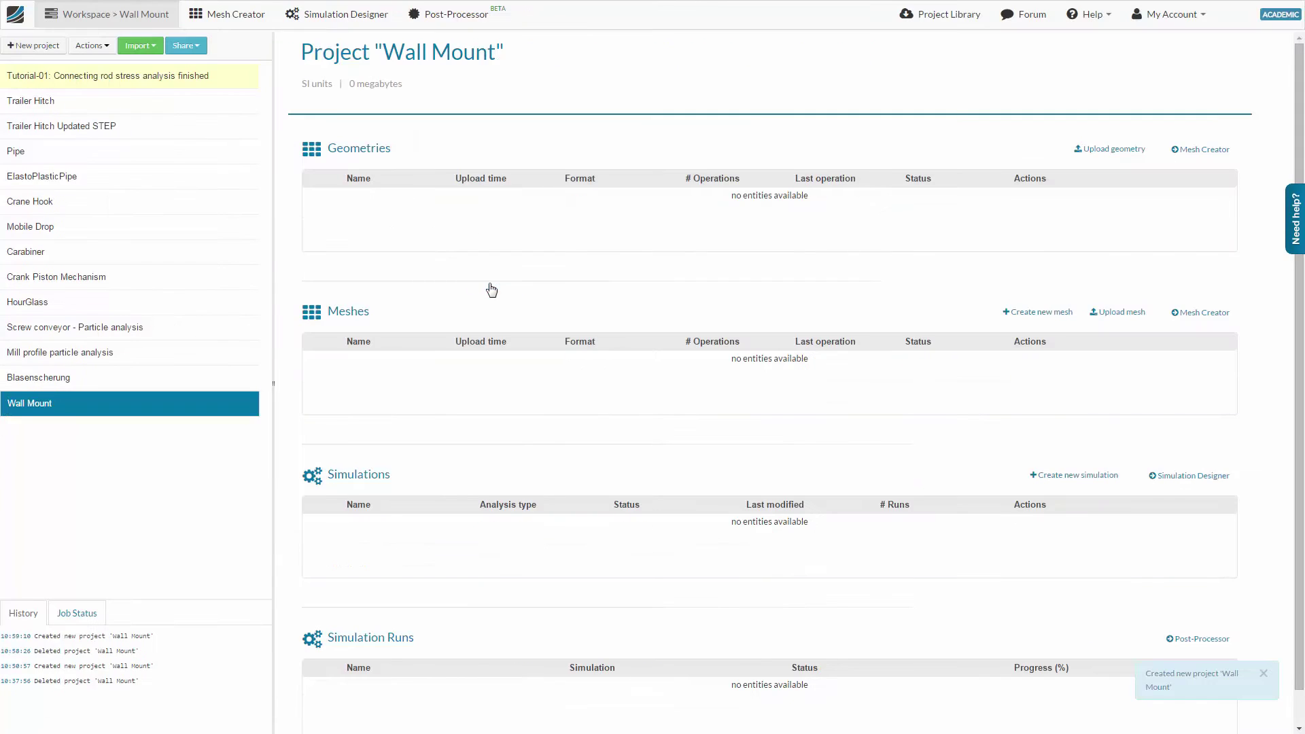
Upload Wall Mount.stp as STEP geometry in the Mesh Creator
left_click(244, 16)
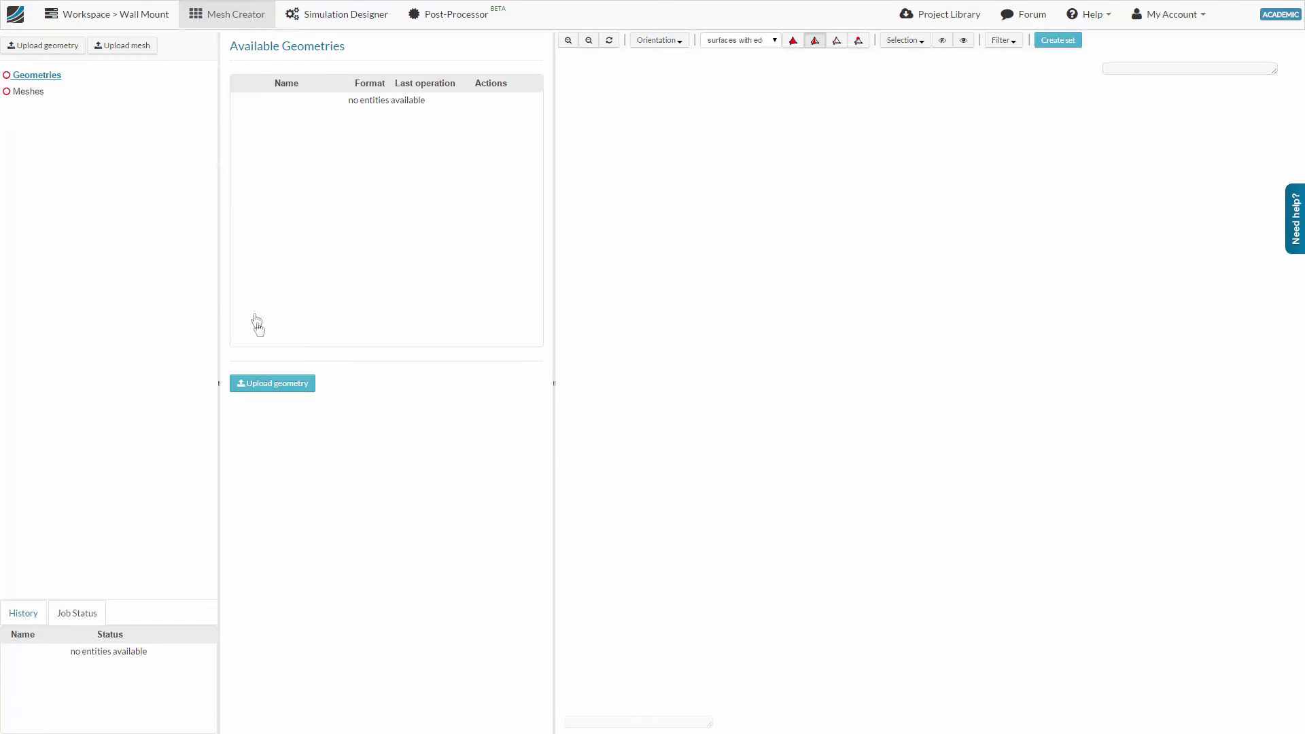
left_click(273, 384)
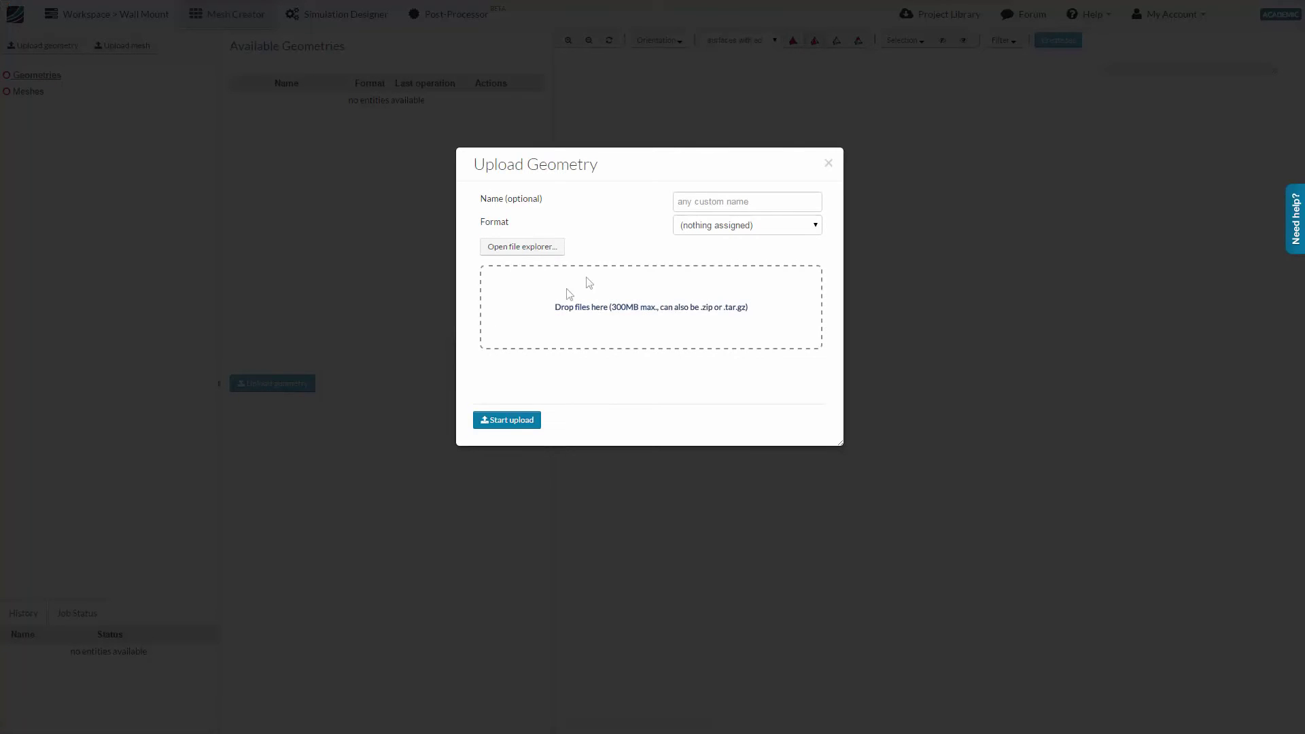
left_click(680, 228)
left_click(690, 252)
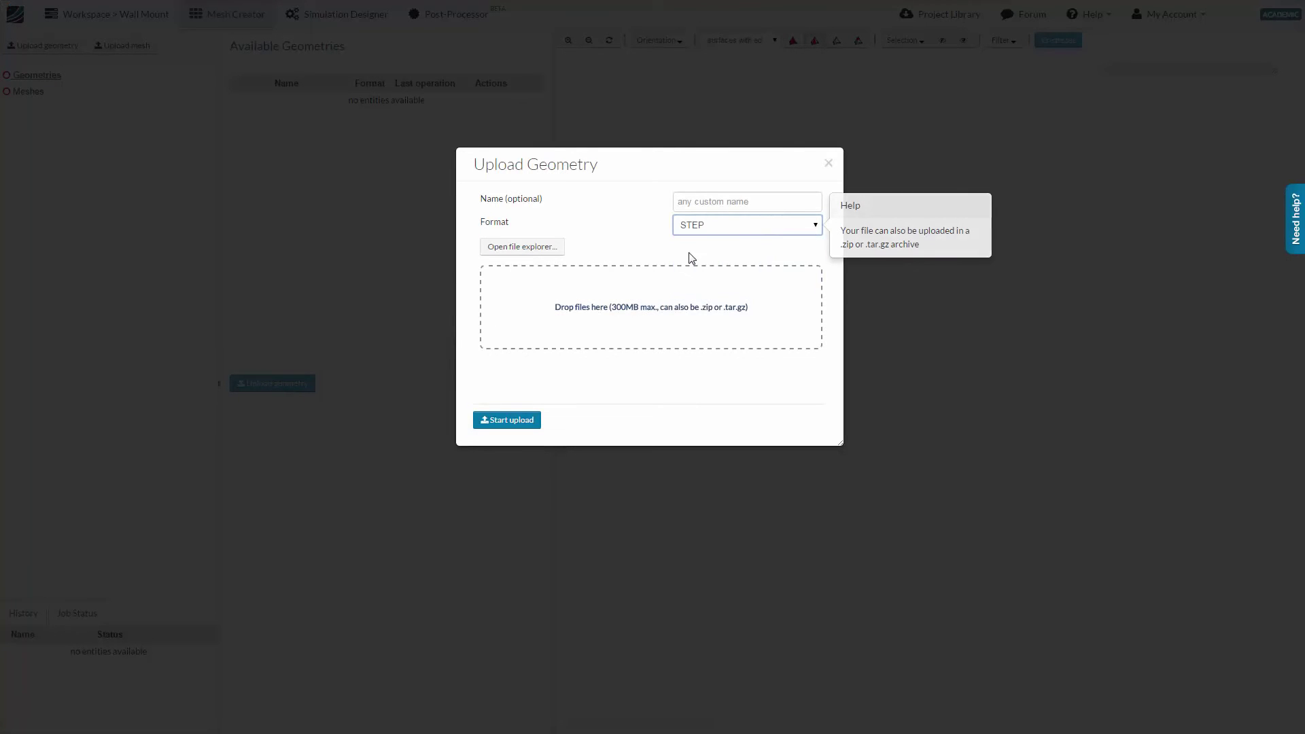
left_click(524, 253)
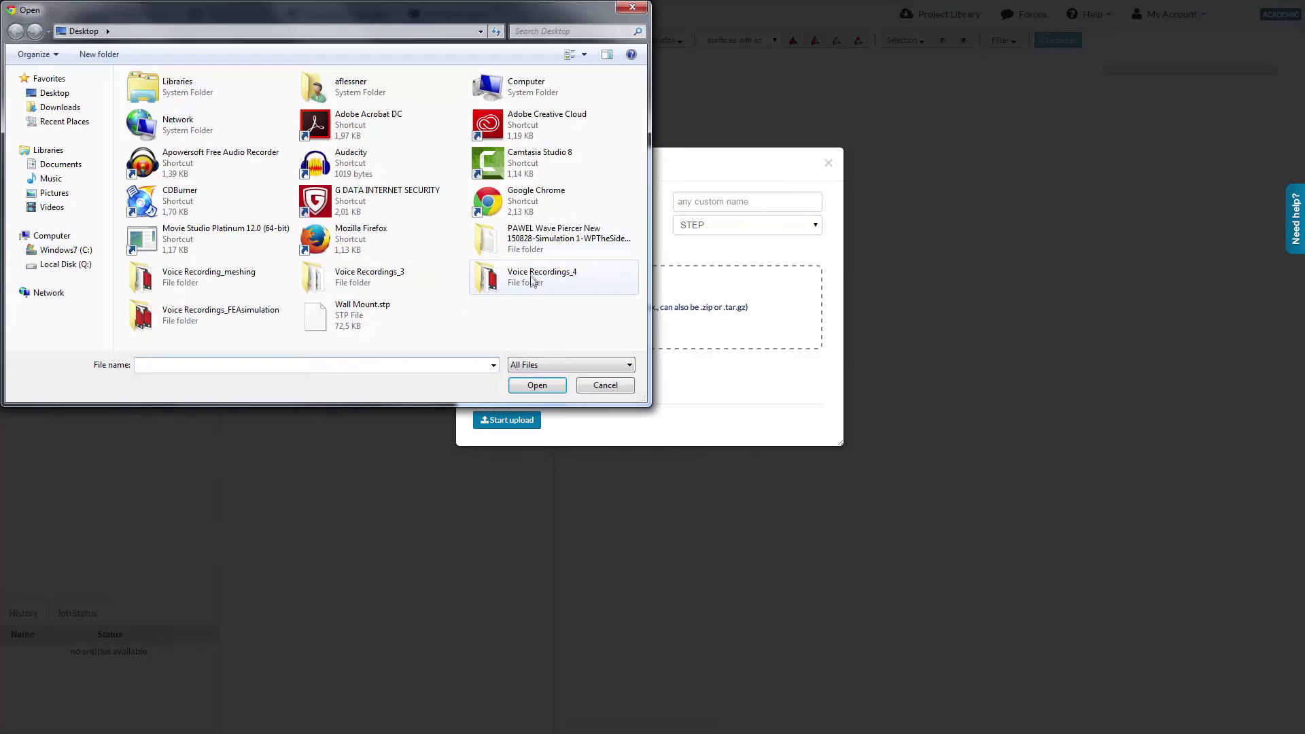
left_click(399, 317)
left_click(536, 385)
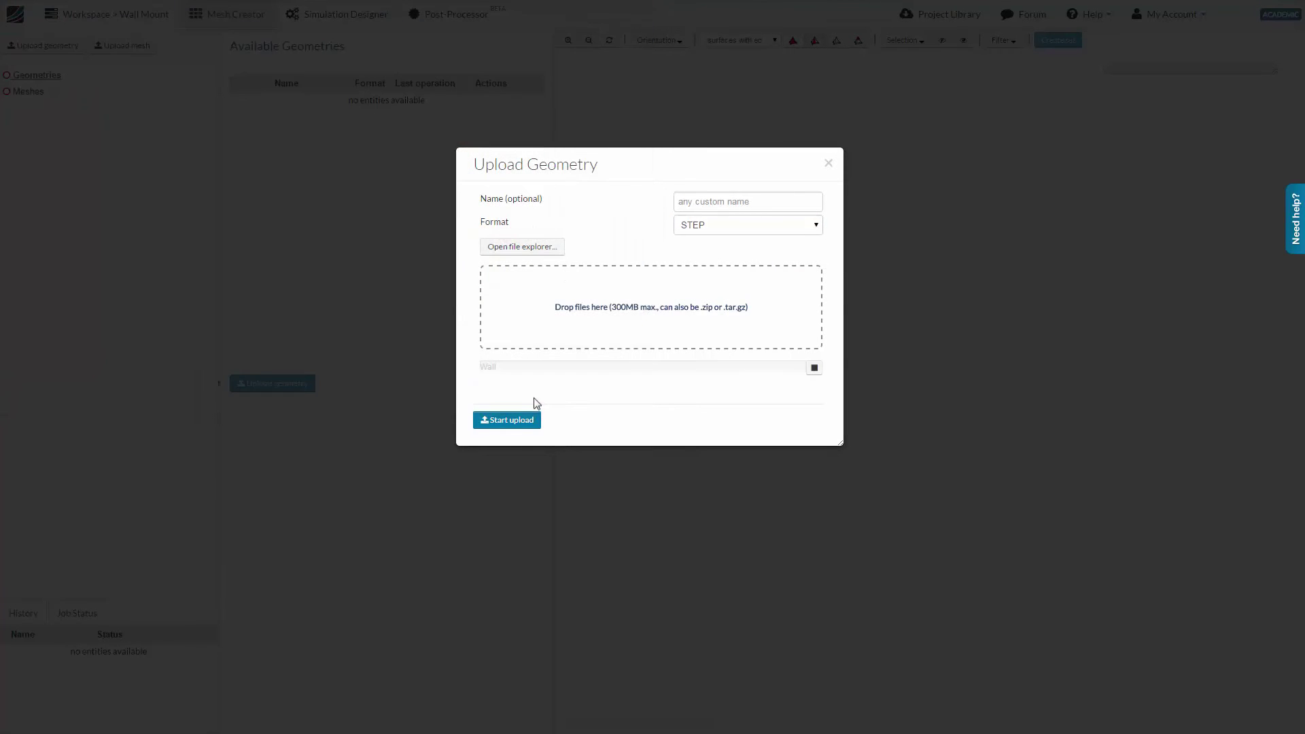
left_click(529, 423)
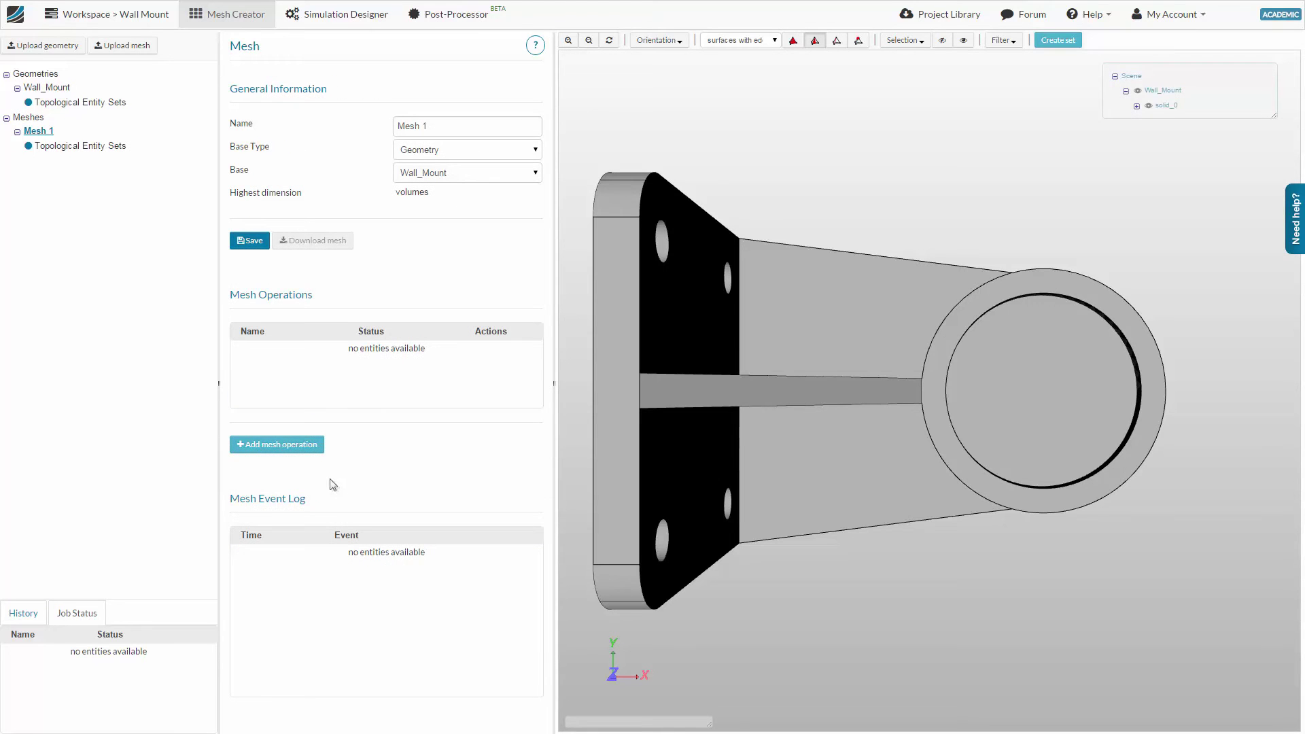
Add a fully automatic tetrahedral mesh operation at first order with 4 - Fine fineness
left_click(307, 446)
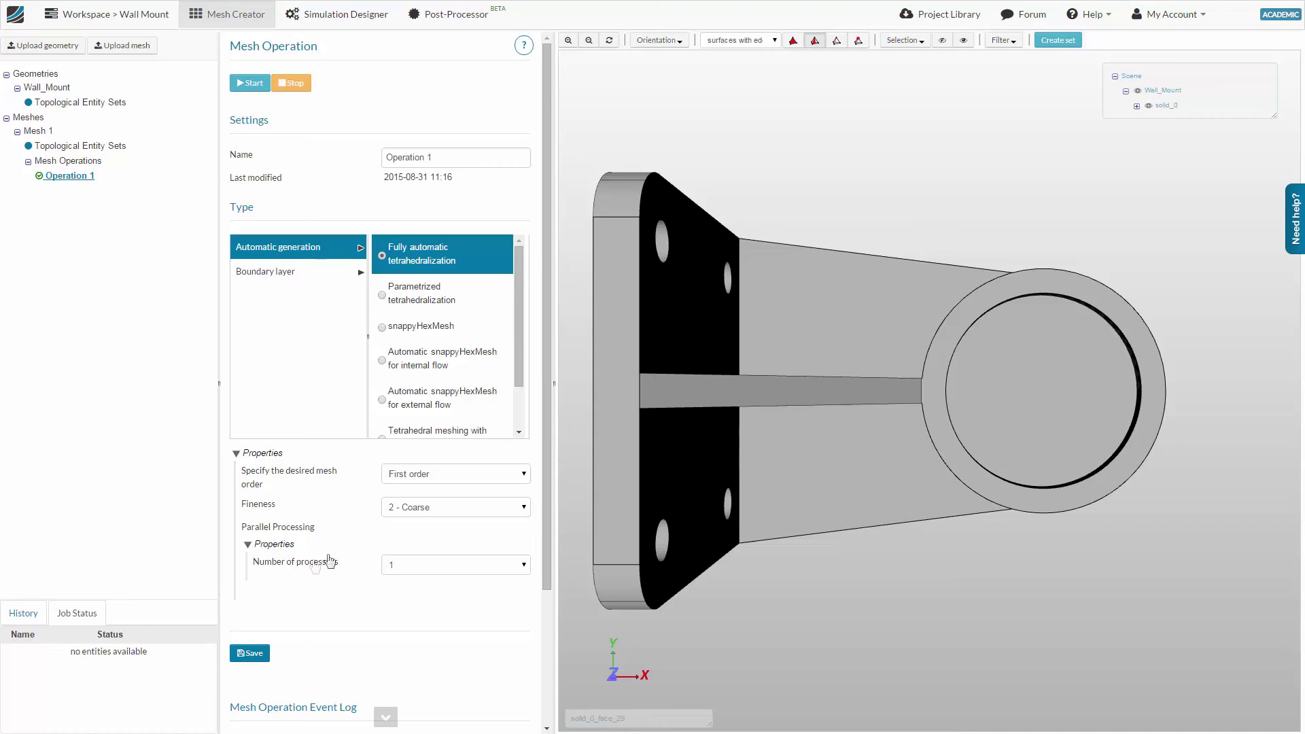
left_click(428, 475)
left_click(428, 489)
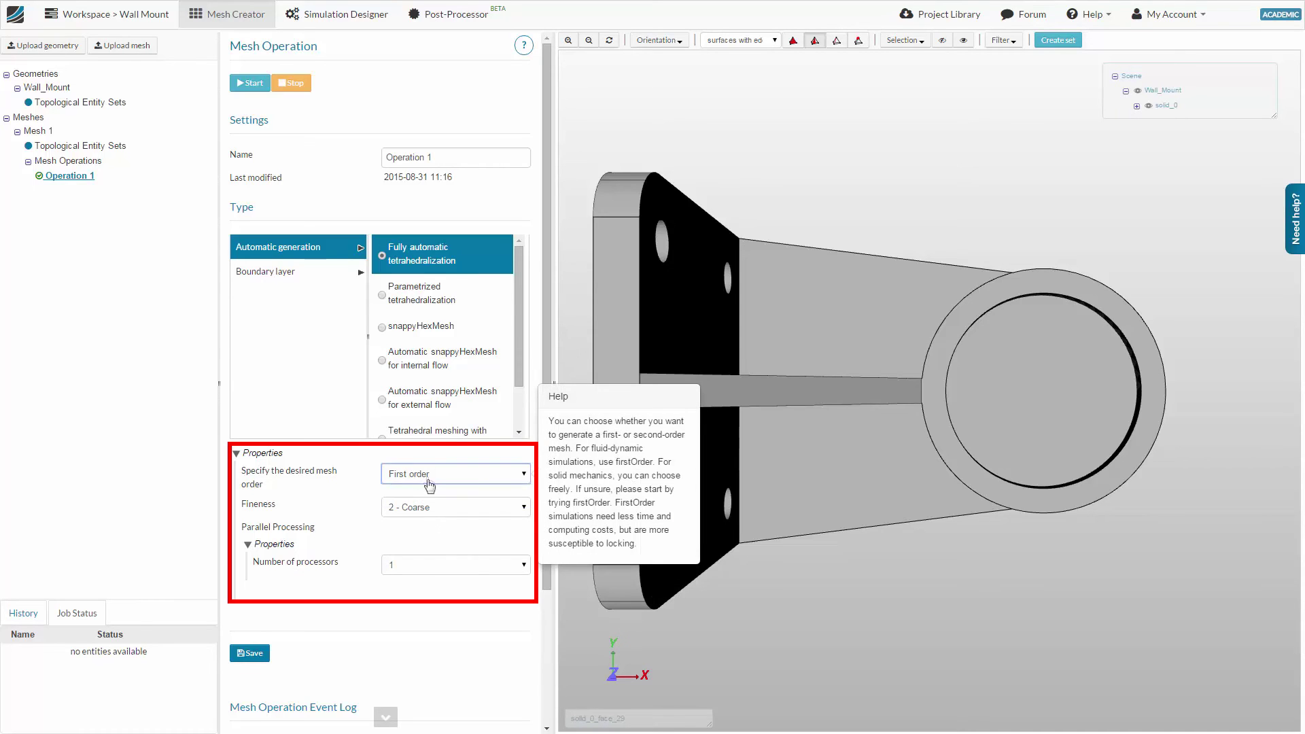
left_click(428, 507)
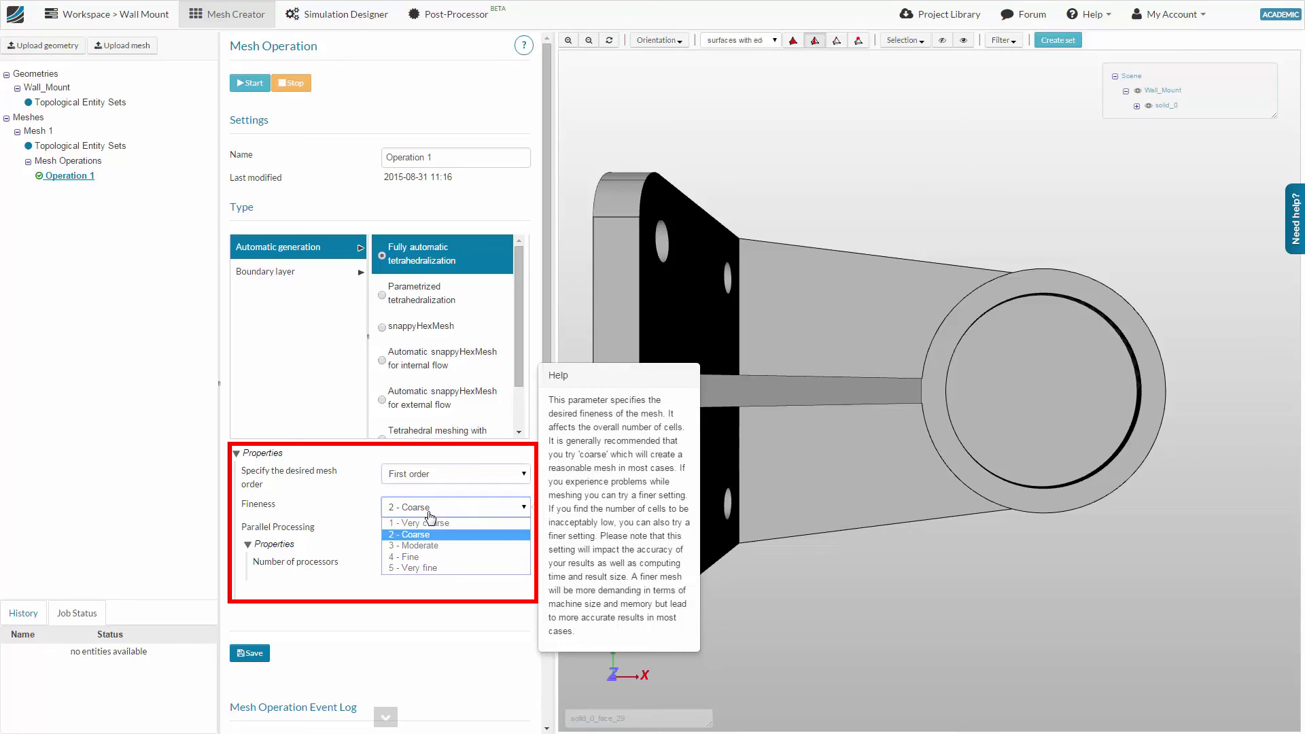
left_click(426, 557)
Use 2 processors, save the operation and start meshing
left_click(416, 566)
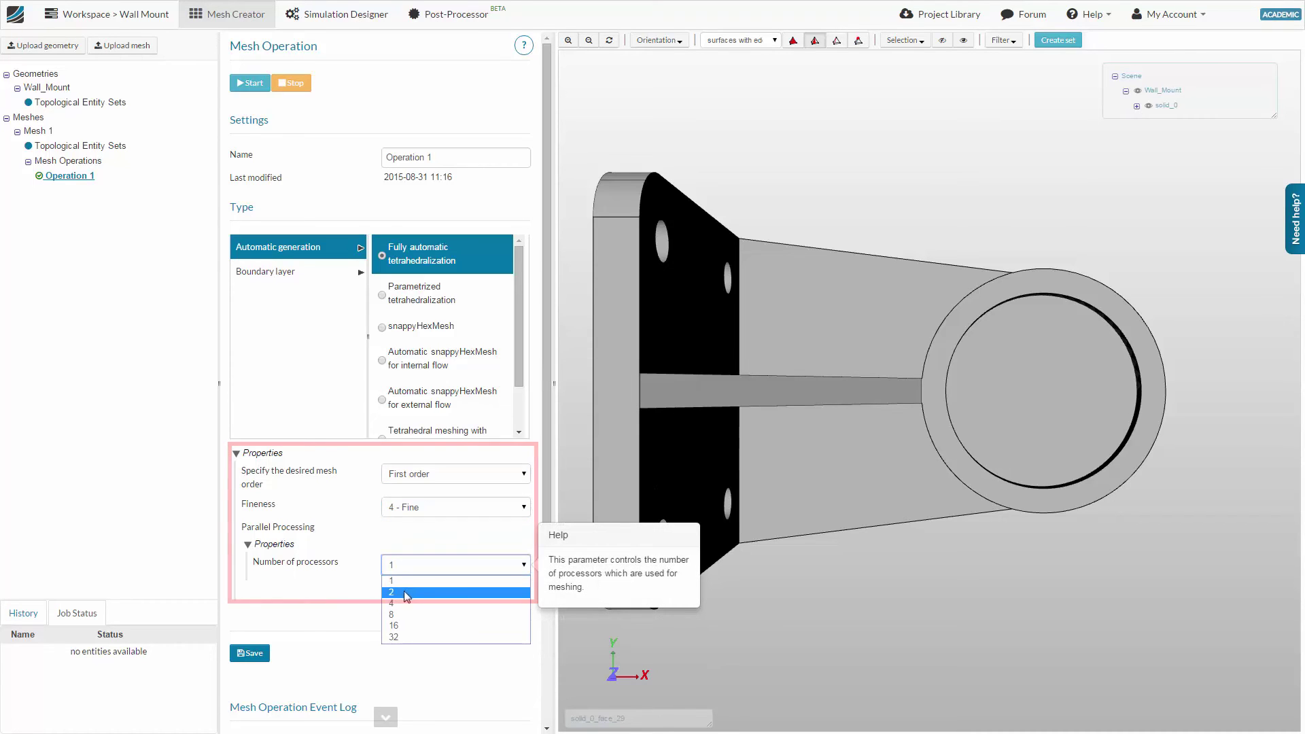
left_click(397, 592)
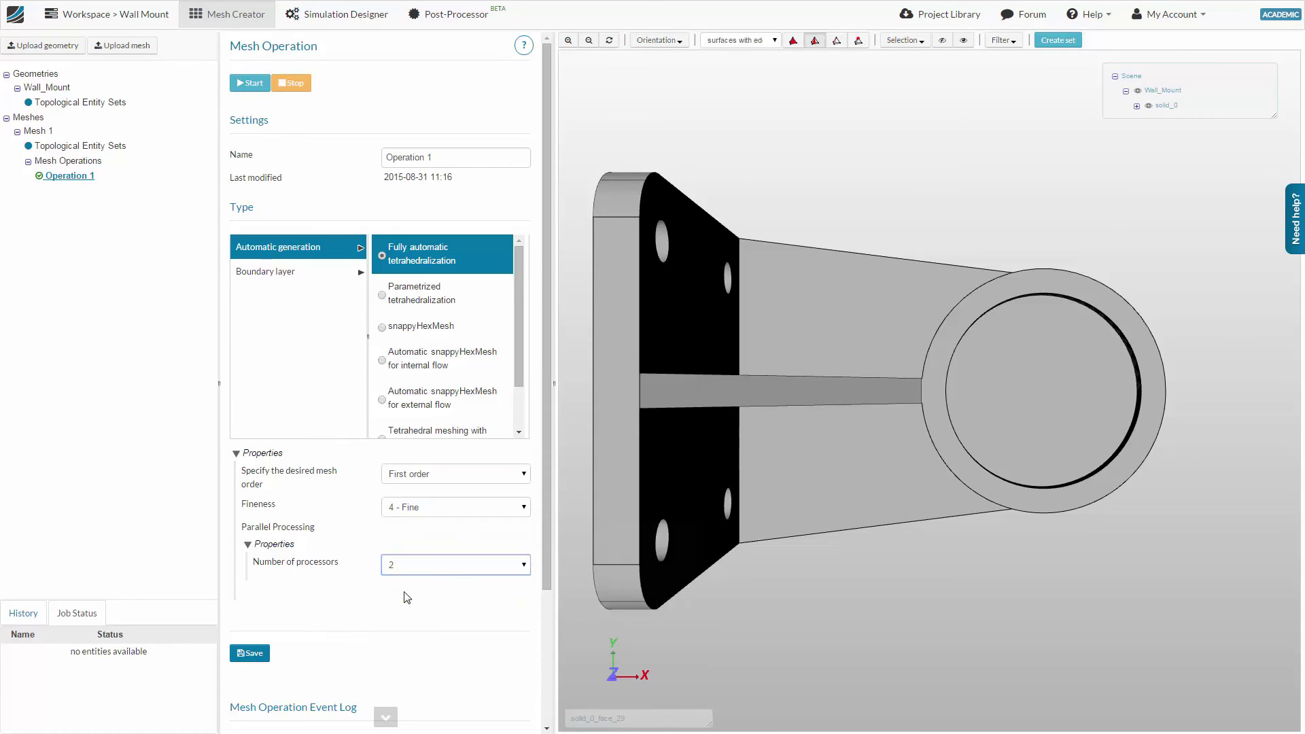
left_click(259, 654)
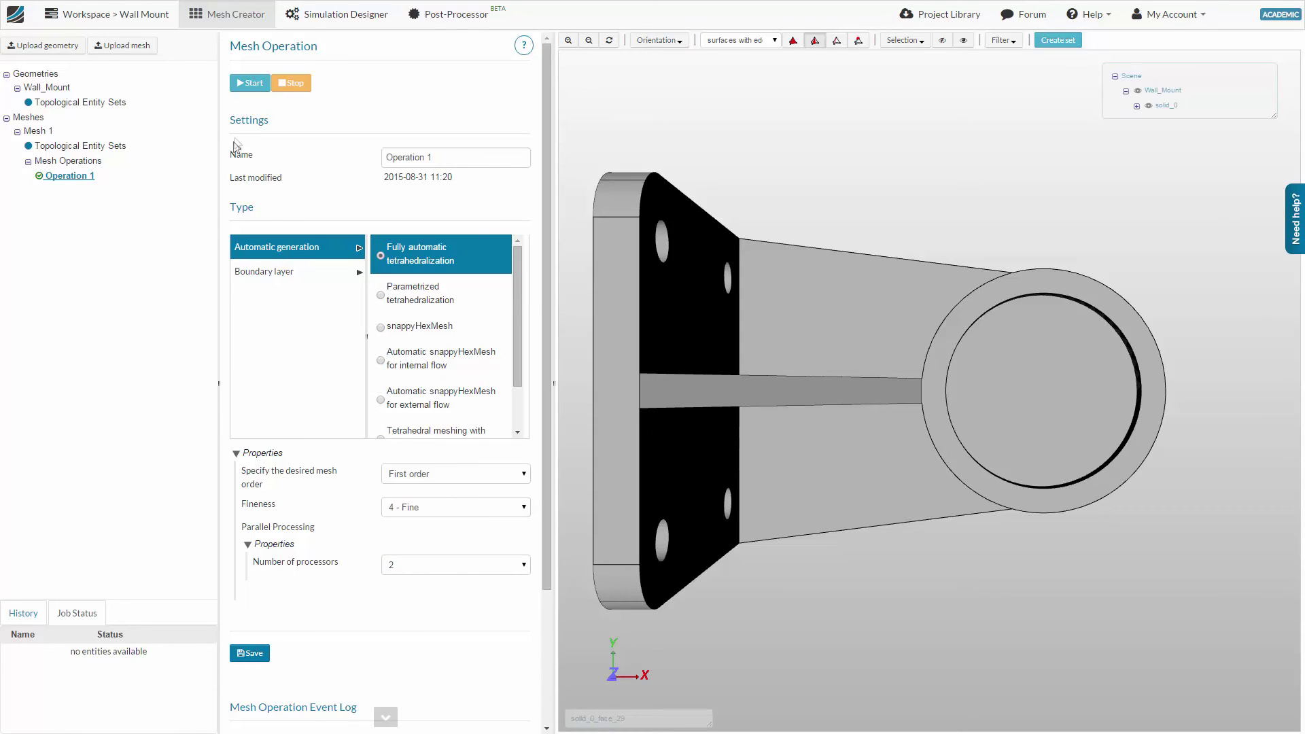
left_click(252, 85)
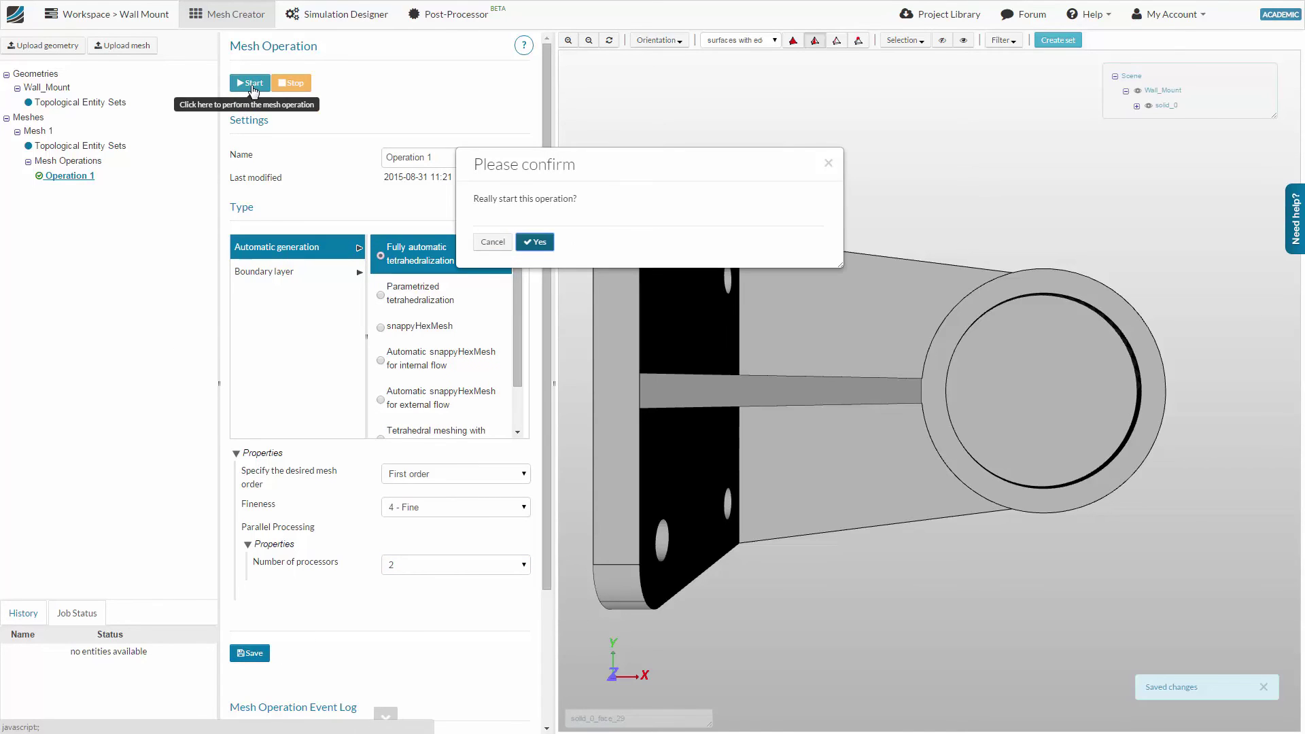
Confirm the mesh run, then review Operation 1's event log showing 73,603 nodes
left_click(535, 243)
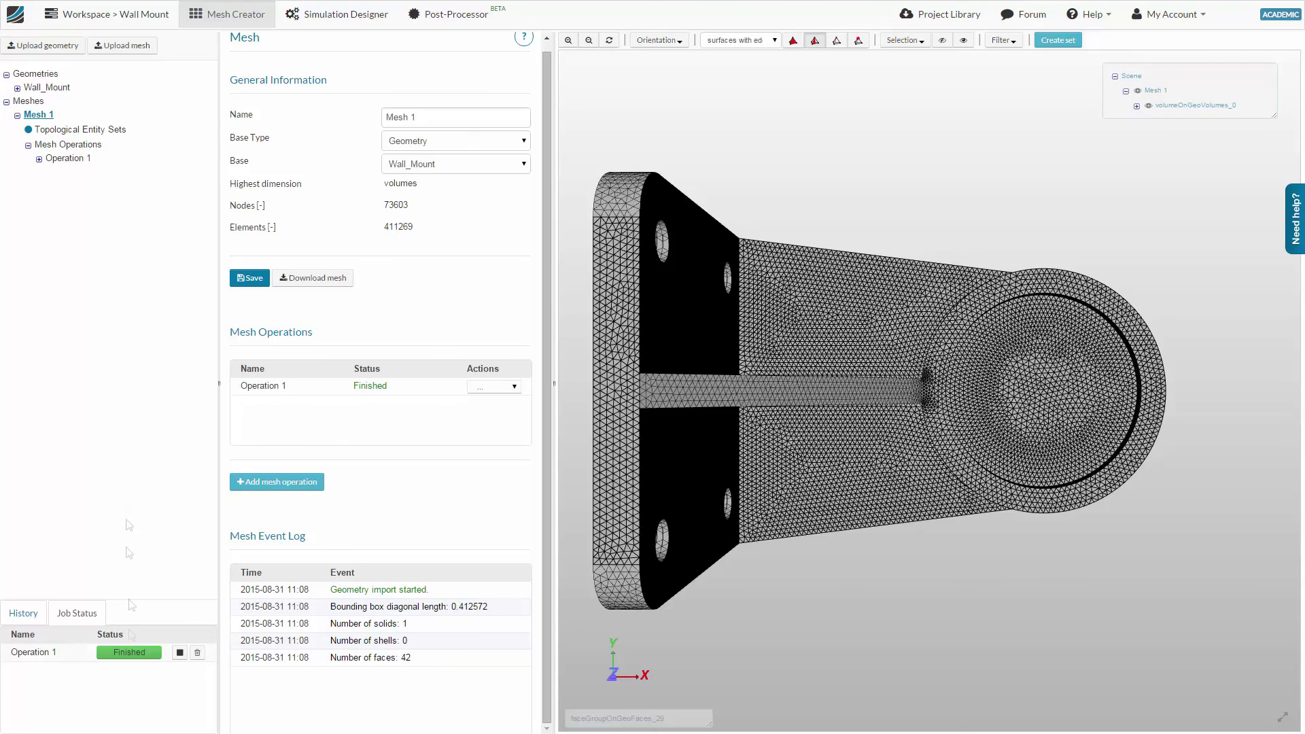
left_click(81, 159)
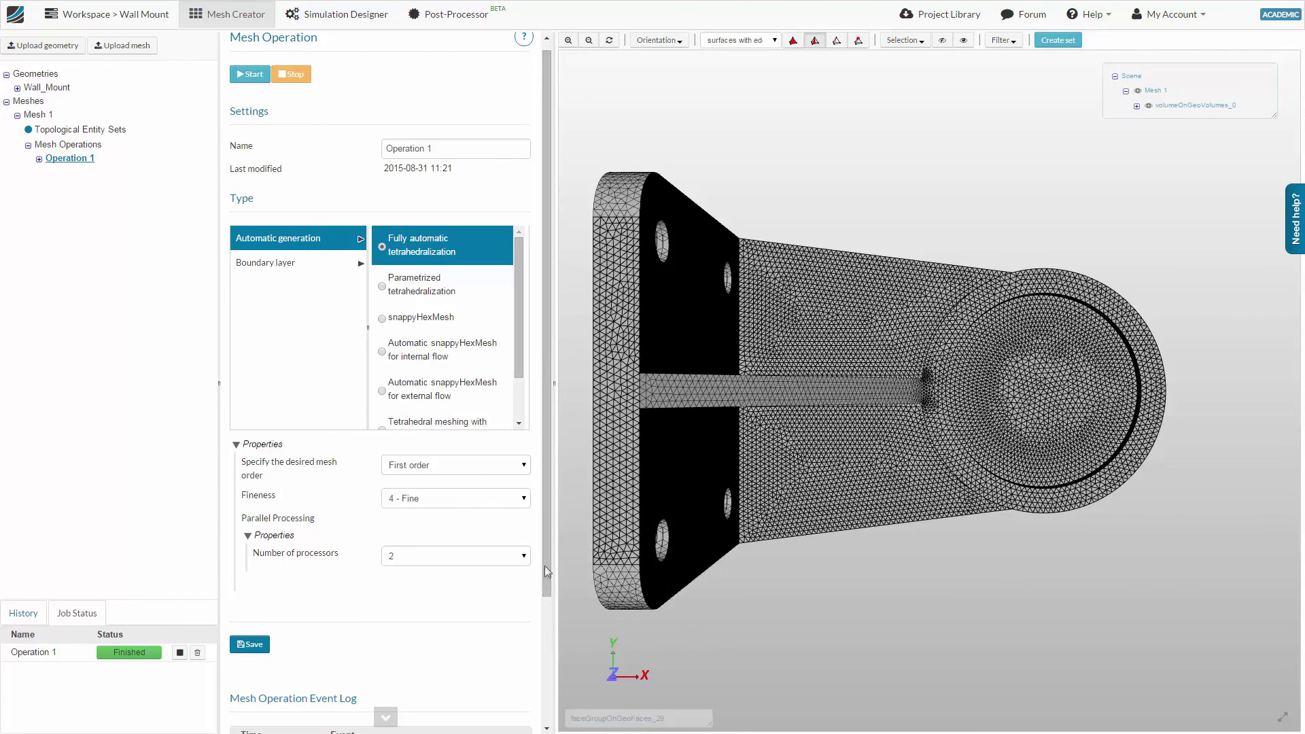
left_click_drag(544, 565, 547, 697)
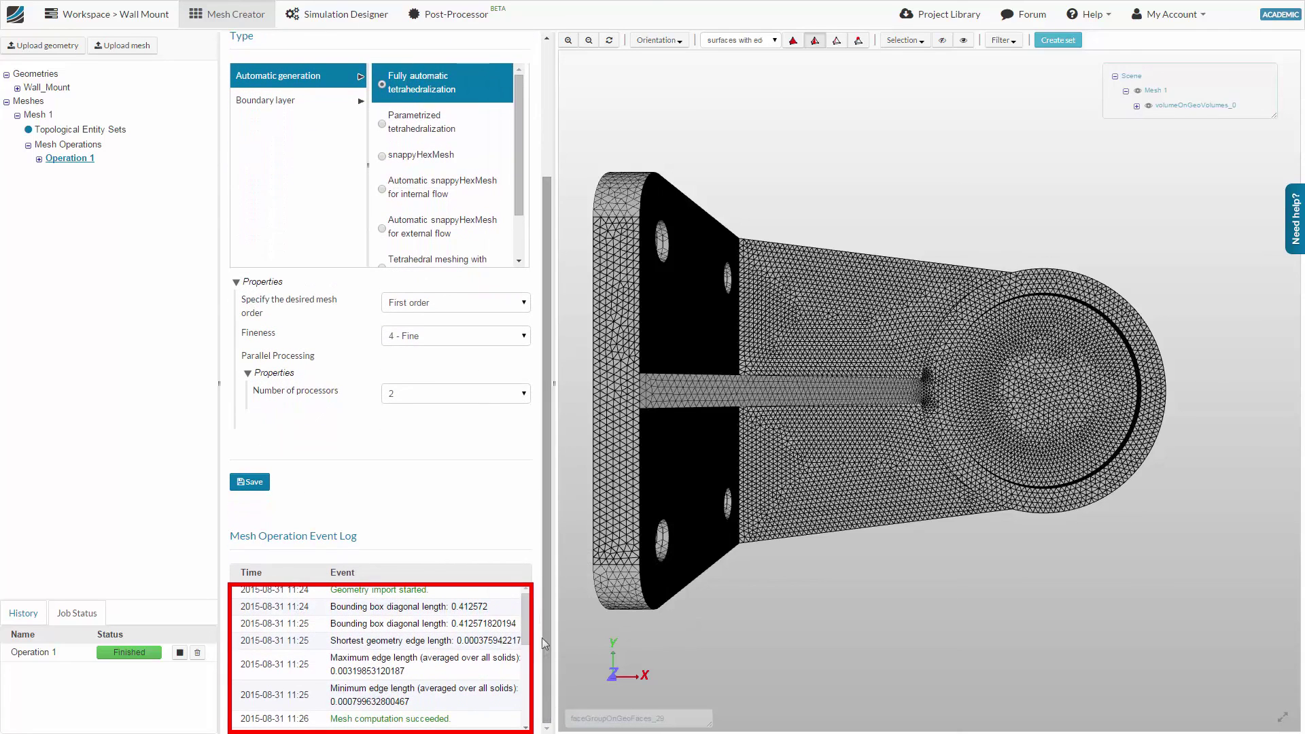
scroll(528, 605, "down", 1)
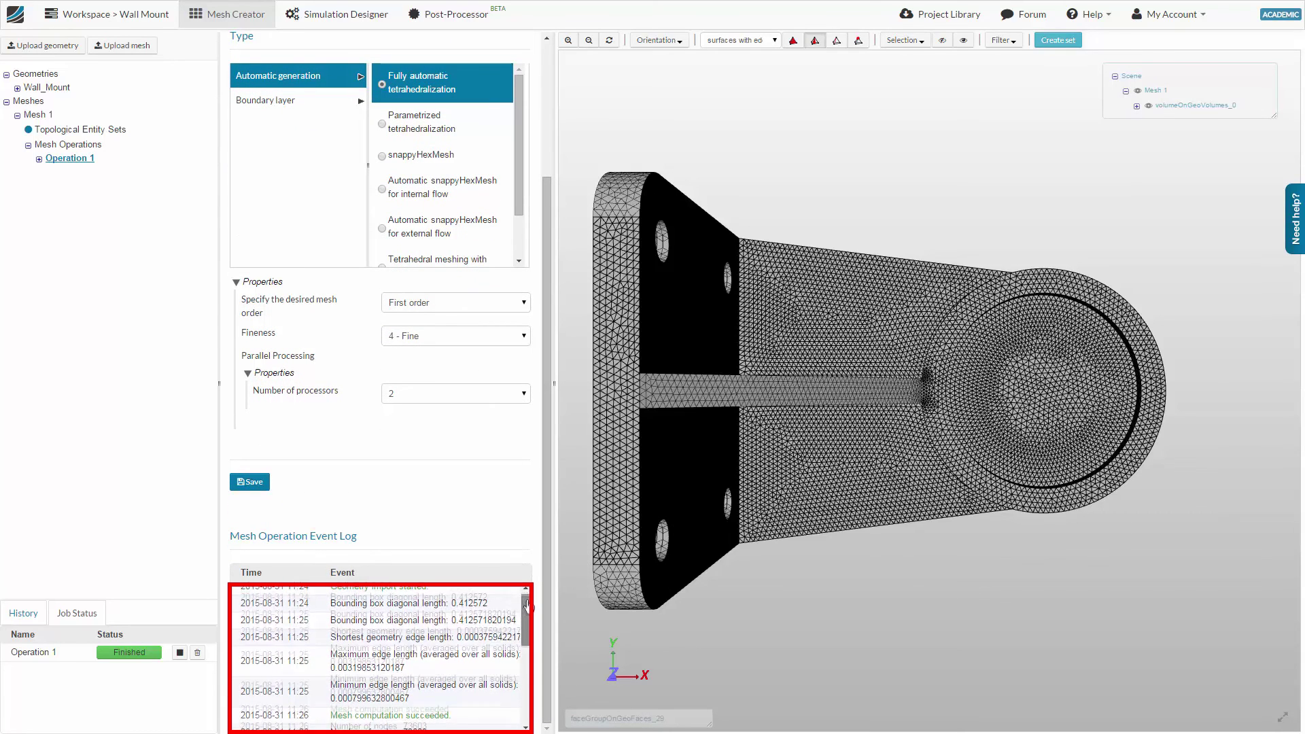
left_click_drag(527, 605, 1026, 611)
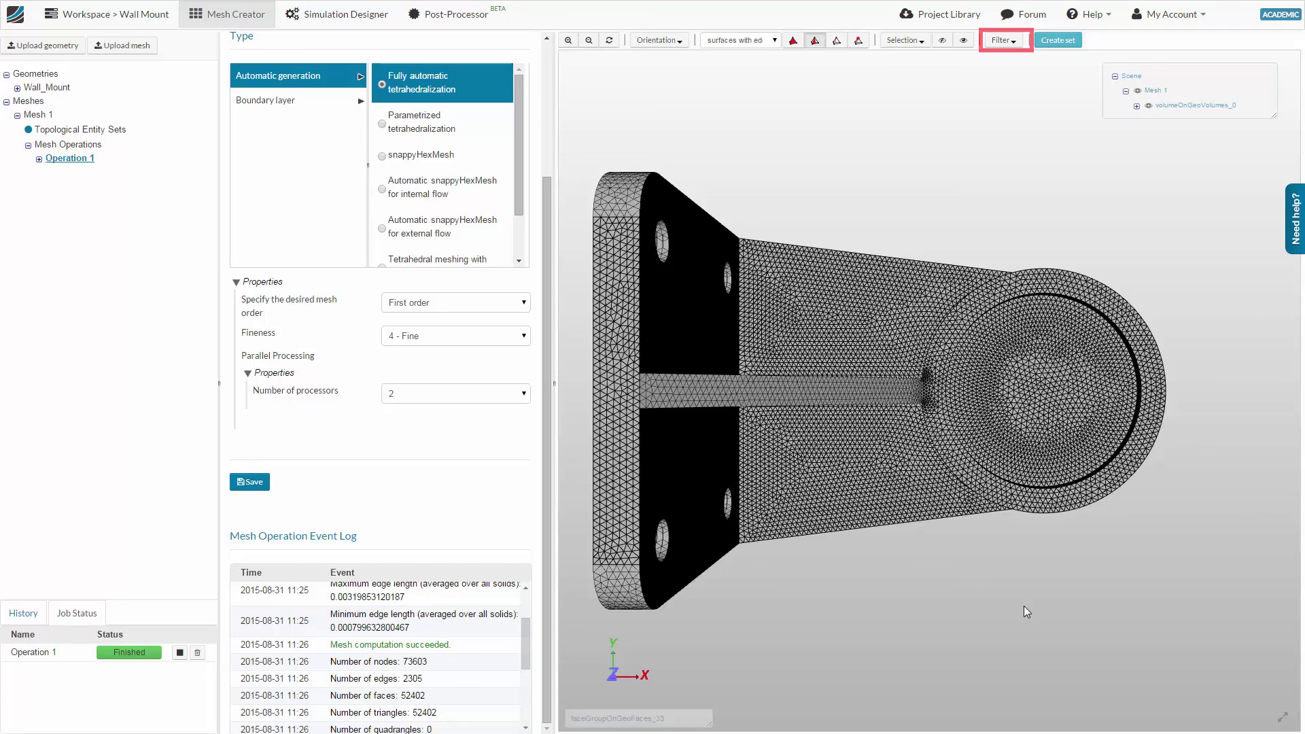
left_click(1004, 40)
Add a Mesh Clip with Normal (x) 0 and Normal (y) 1, preview and apply it
left_click(1013, 60)
double_click(1224, 192)
type("0")
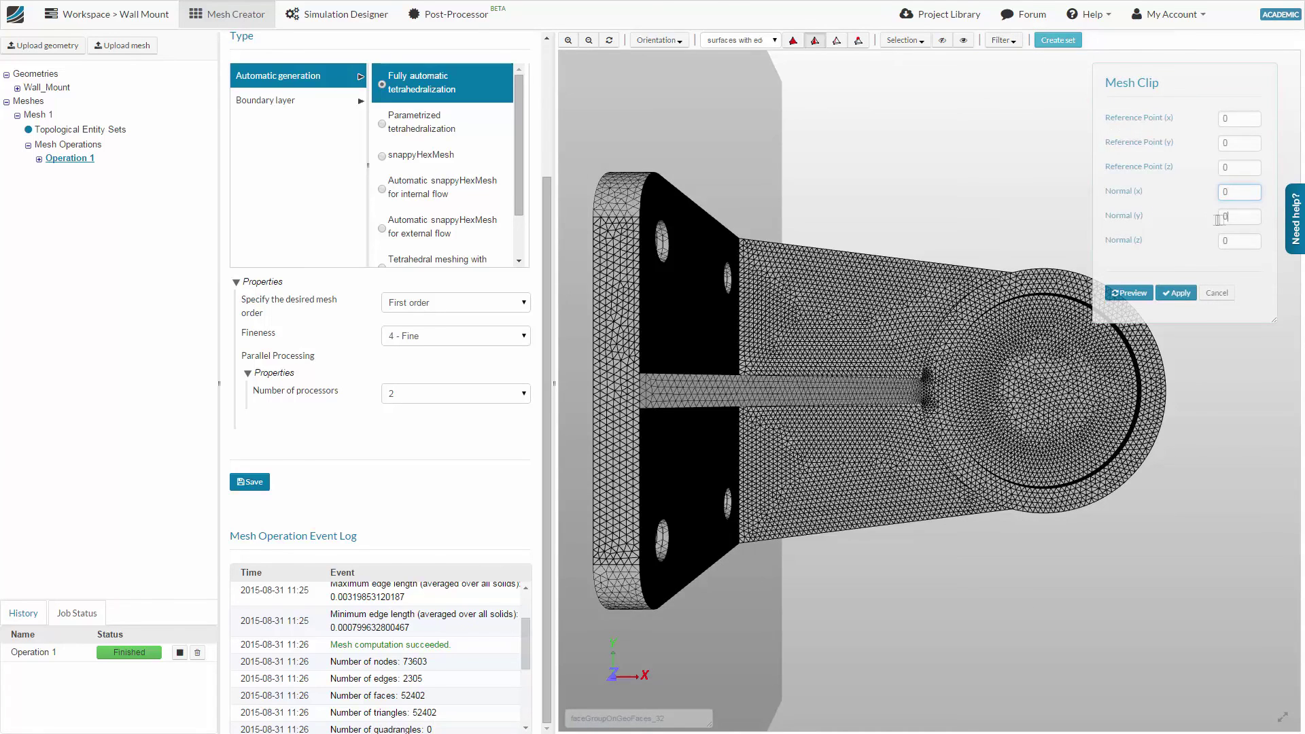
double_click(1225, 217)
type("1")
left_click(1129, 293)
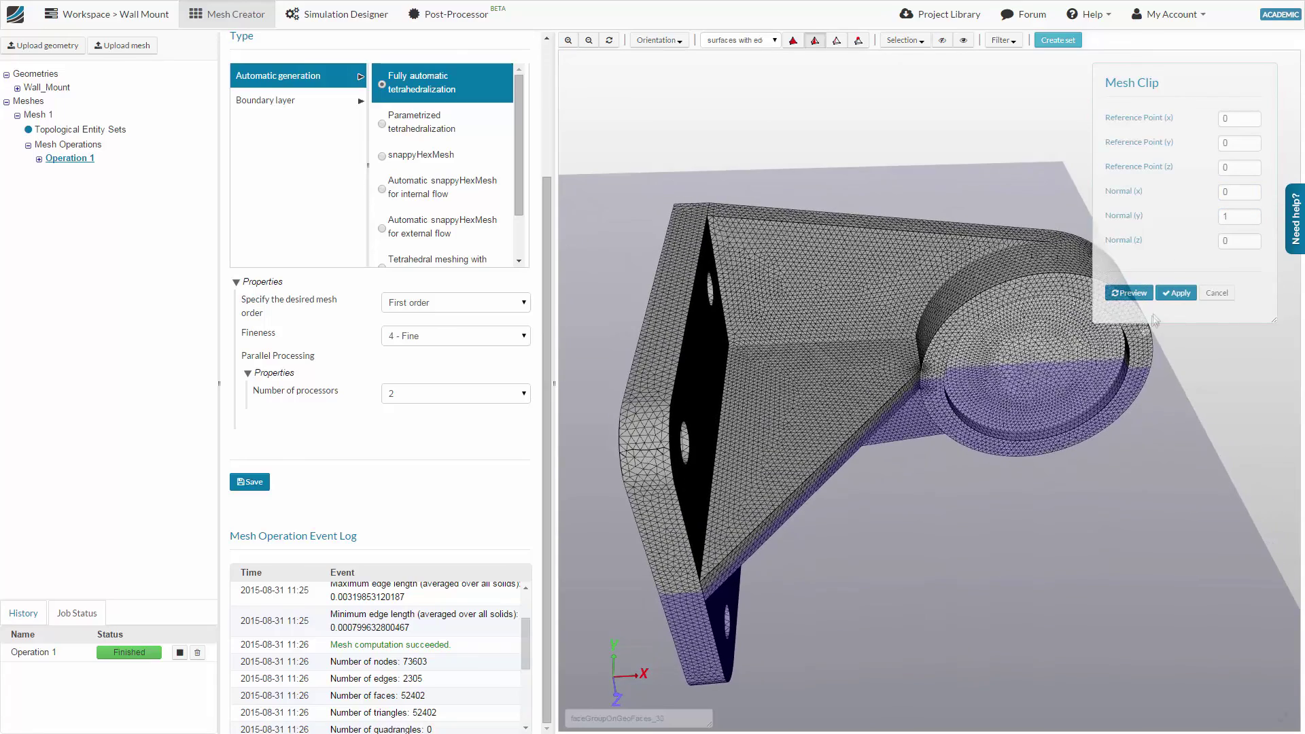
left_click(1175, 292)
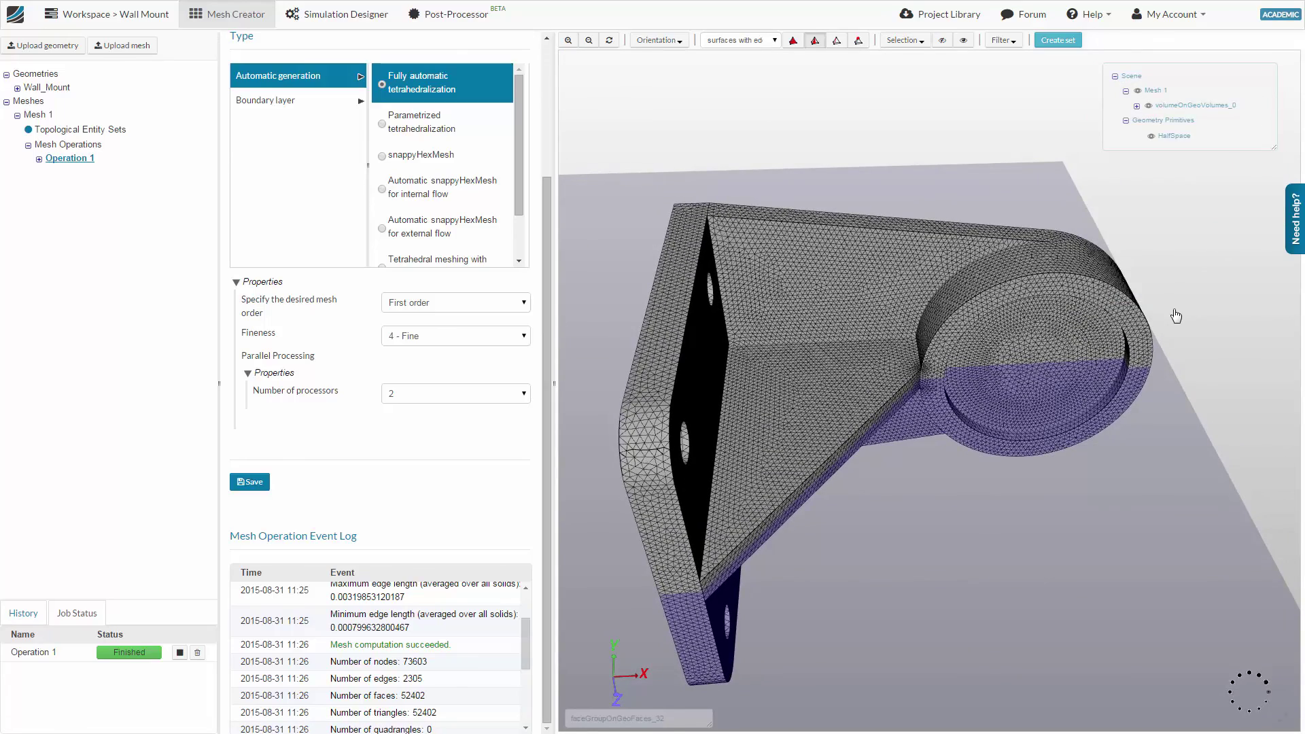